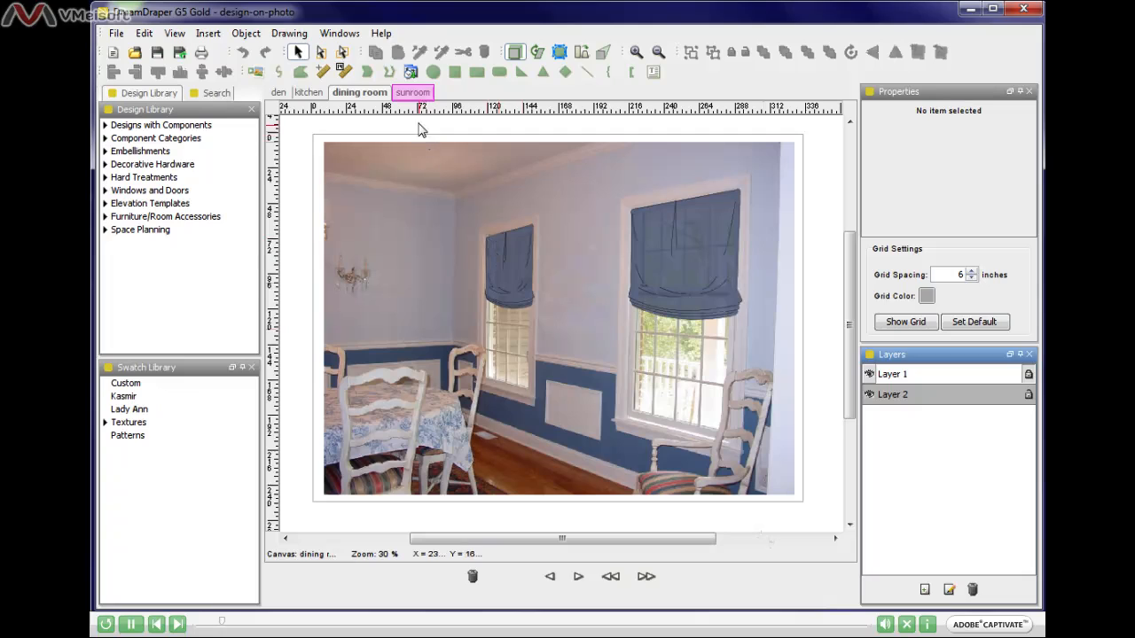
- Open the sunroom canvas containing the bay-window room photo
{"action": "left_click", "coordinate": [412, 93]}
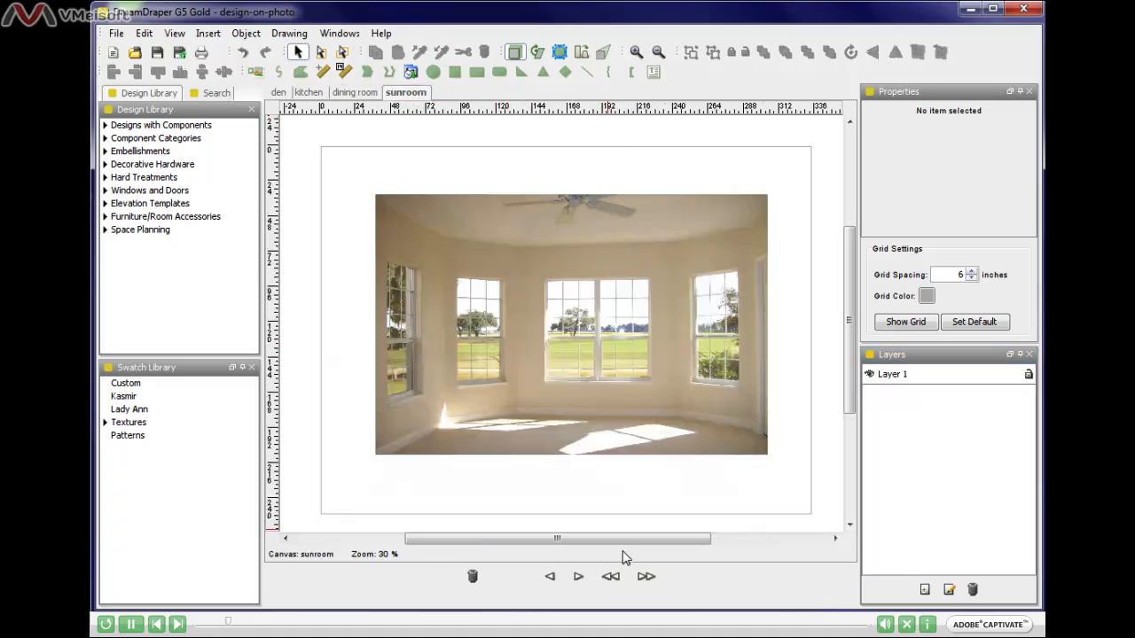
{"action": "left_click", "coordinate": [634, 52]}
{"action": "left_click", "coordinate": [634, 52]}
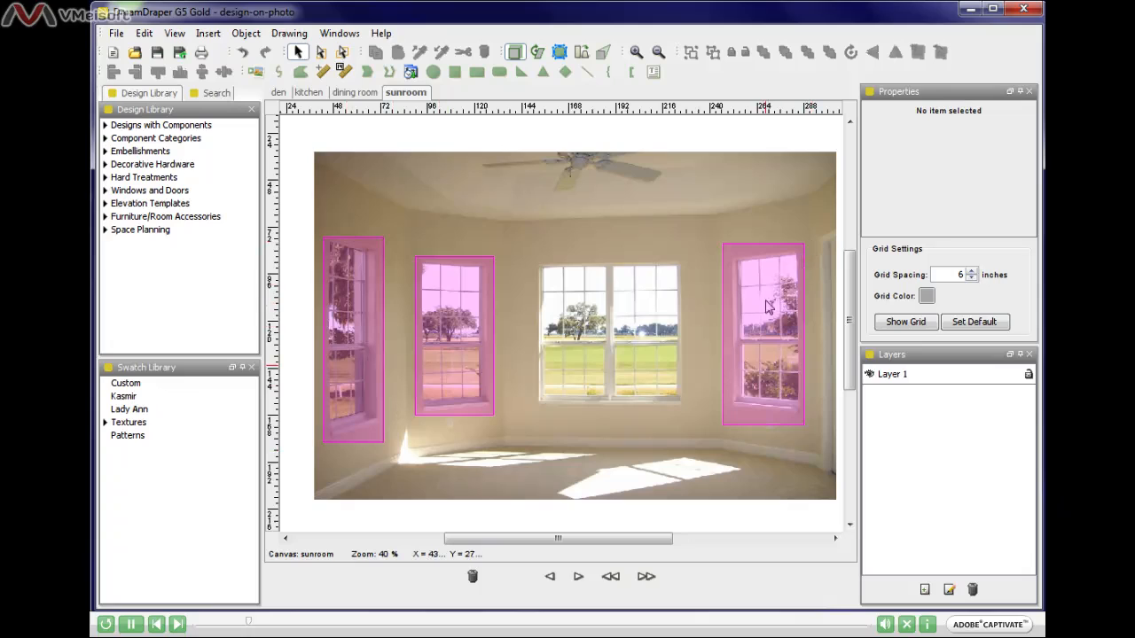
{"action": "left_click", "coordinate": [627, 133]}
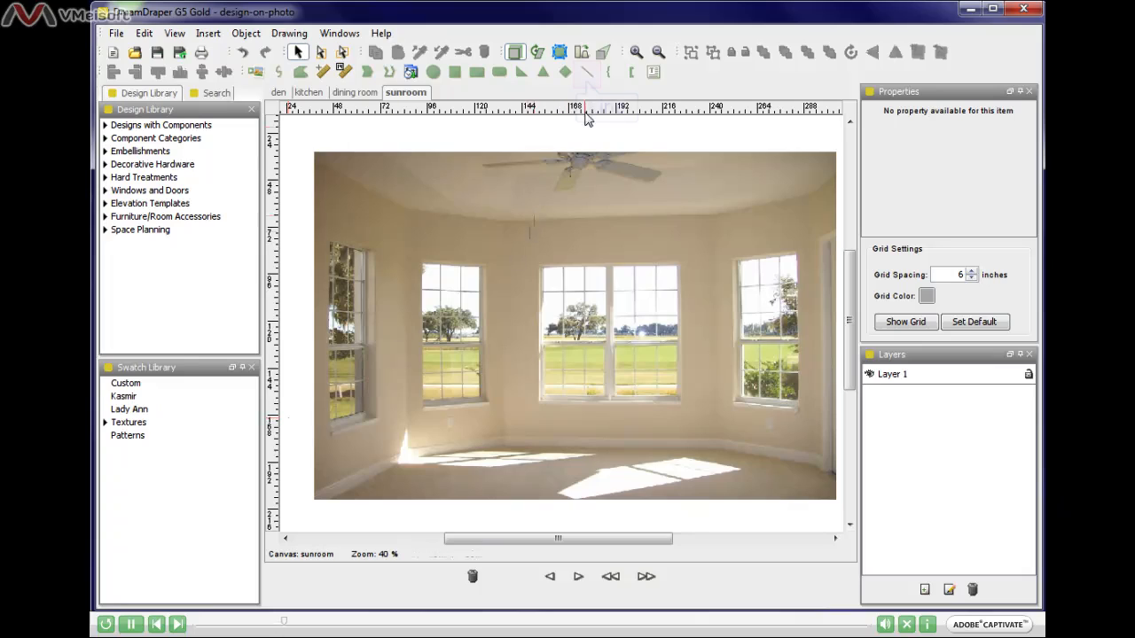
- Draw a perfectly horizontal reference line across the room photo, just above the windows
{"action": "left_click", "coordinate": [587, 78]}
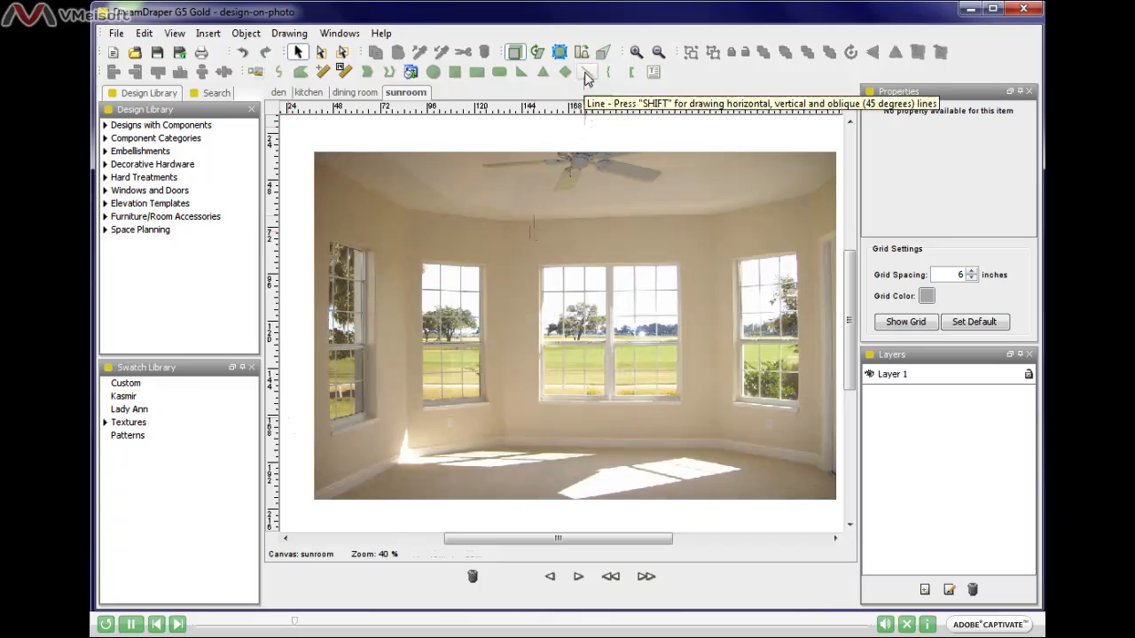
{"action": "left_click", "coordinate": [586, 74]}
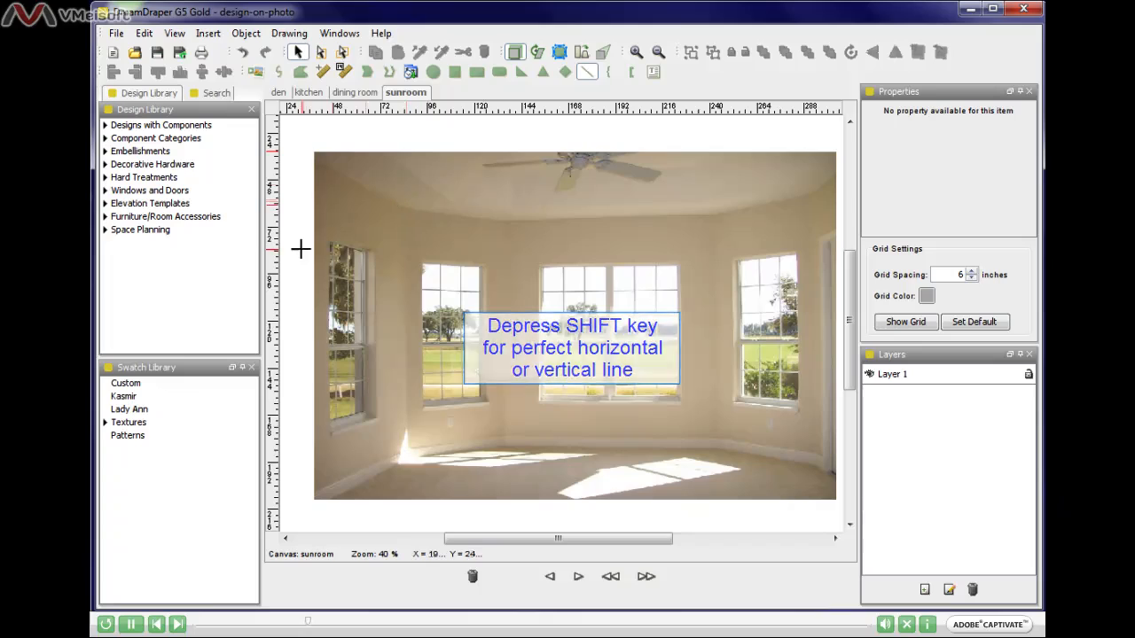
{"action": "left_click_drag", "start_coordinate": [302, 251], "coordinate": [808, 249]}
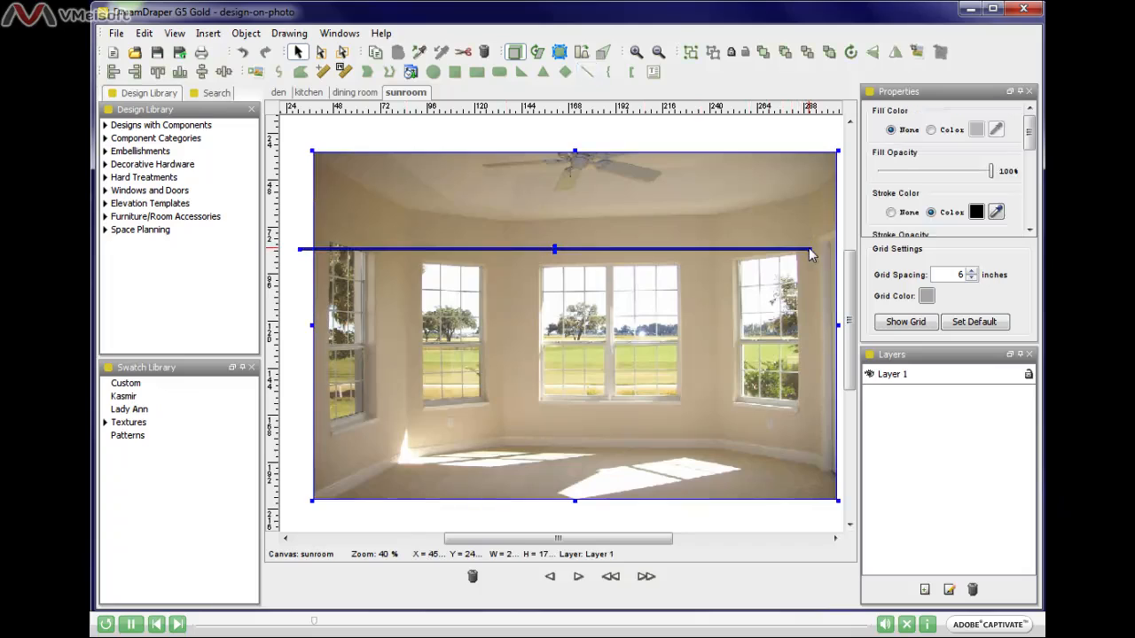
{"action": "left_click", "coordinate": [794, 141]}
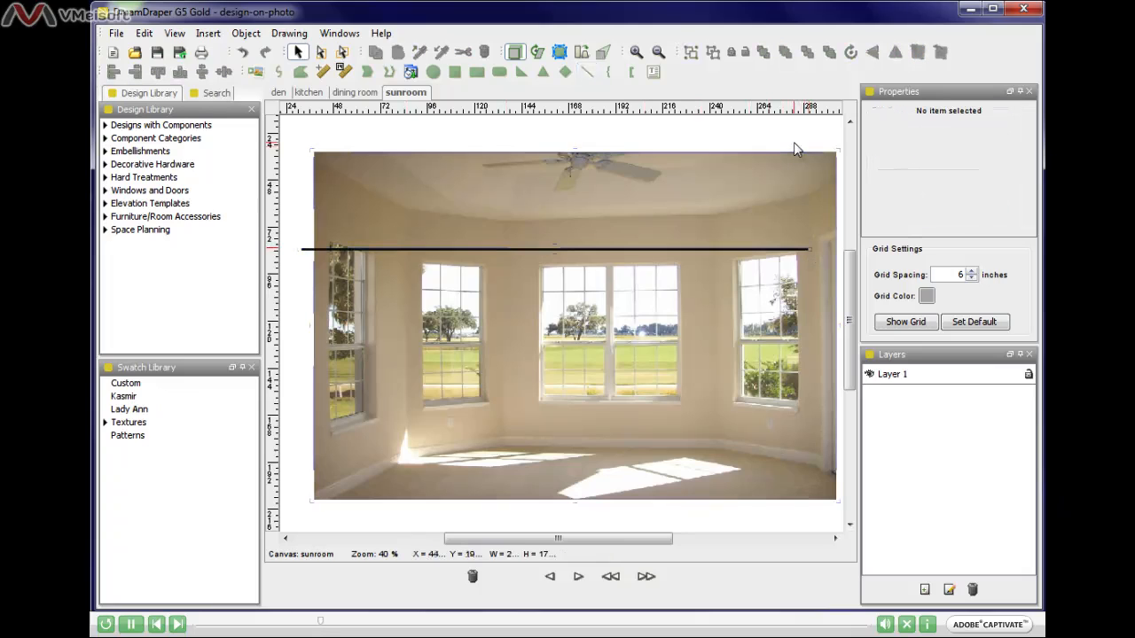
- Examine closely how the tops of the windows align with the horizontal reference line
{"action": "left_click", "coordinate": [636, 54]}
{"action": "left_click", "coordinate": [635, 54]}
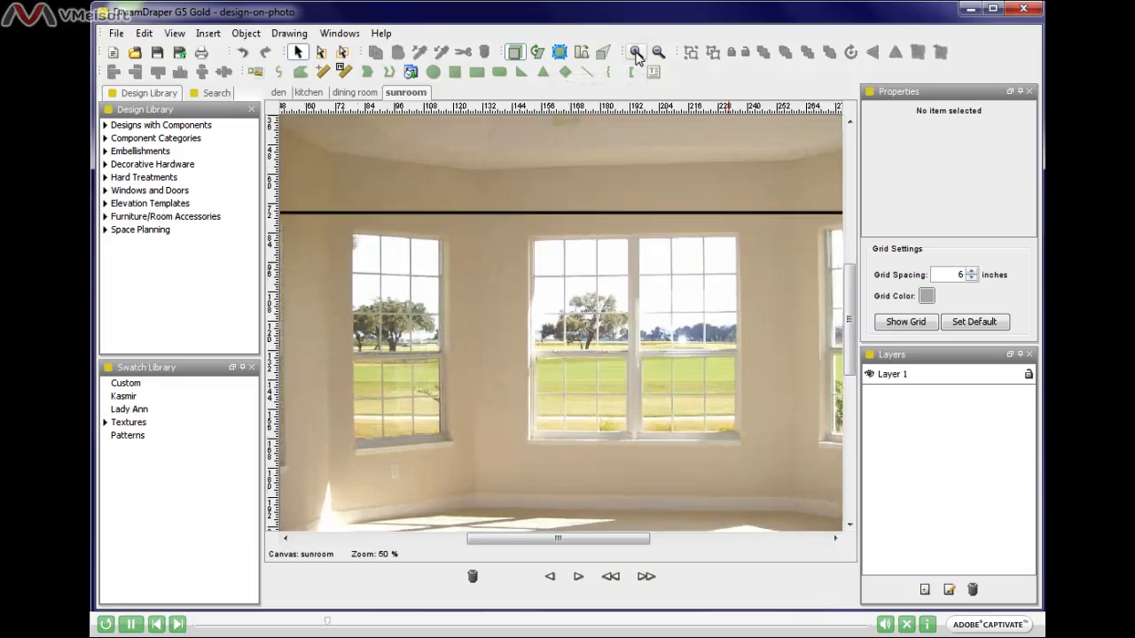
{"action": "left_click", "coordinate": [636, 55]}
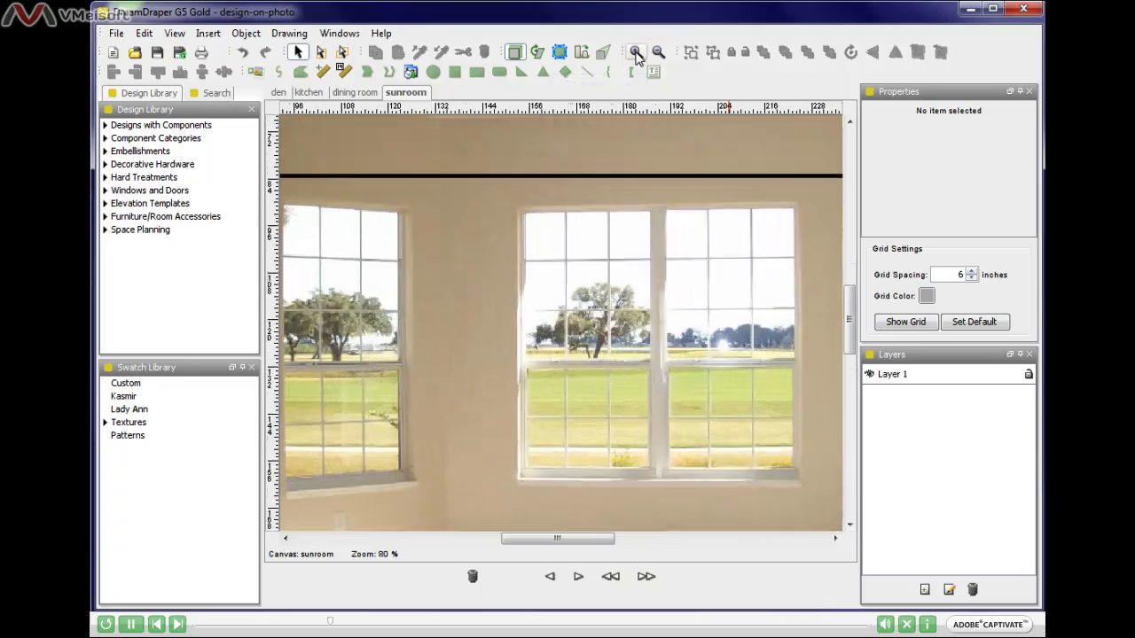
{"action": "left_click", "coordinate": [635, 54]}
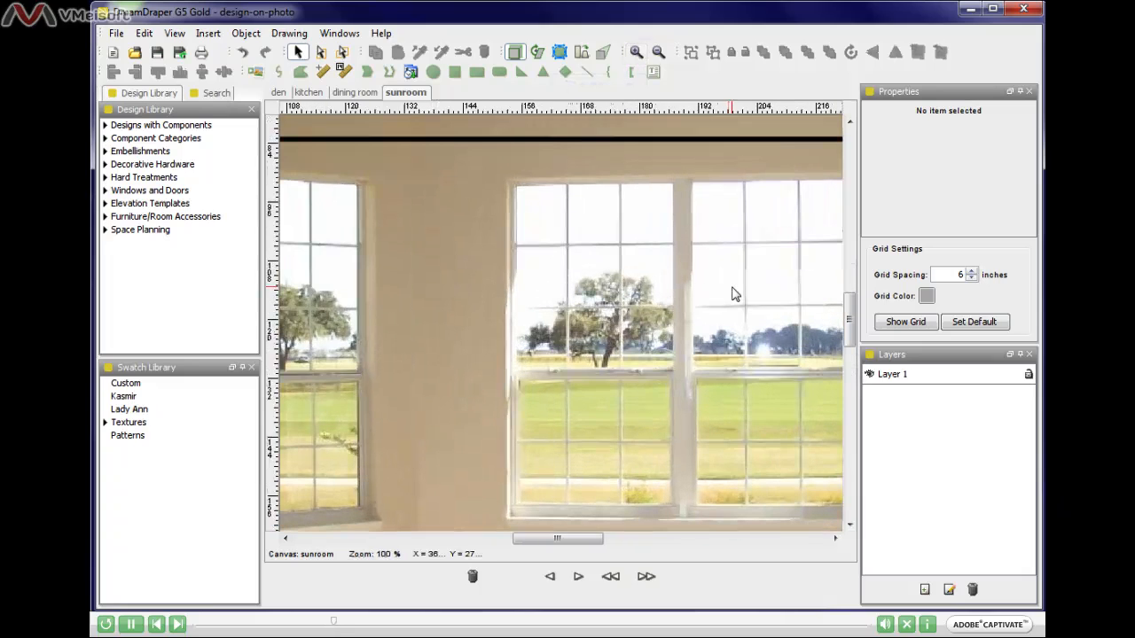
{"action": "scroll", "coordinate": [734, 292], "scroll_direction": "up", "scroll_amount": 2}
{"action": "left_click_drag", "start_coordinate": [552, 538], "coordinate": [575, 544]}
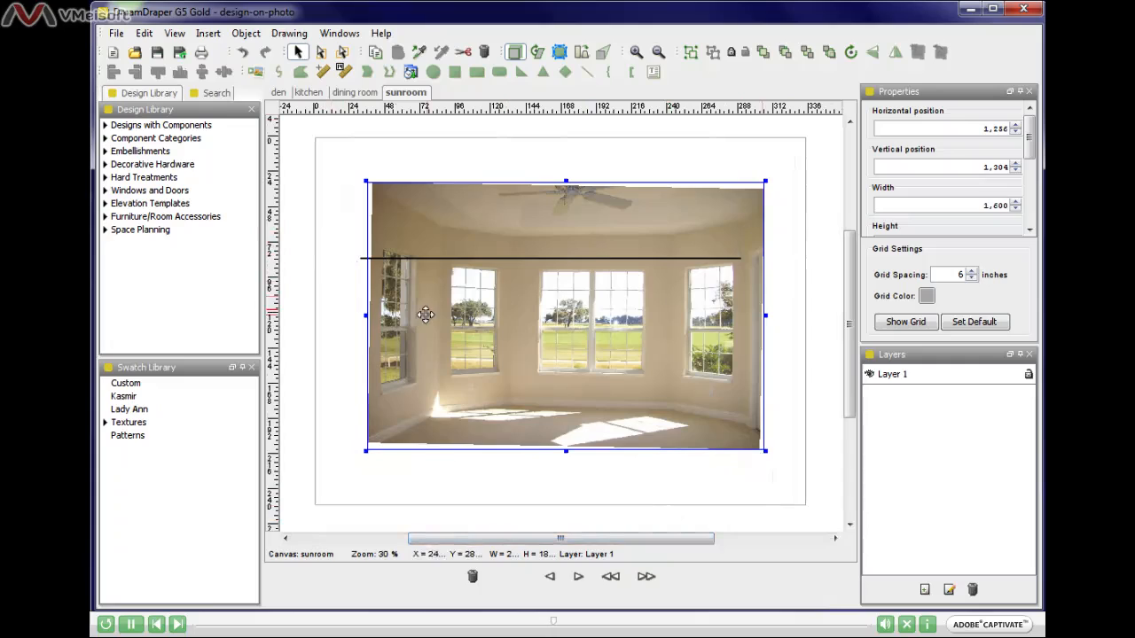
- Delete the horizontal reference line above the windows
{"action": "left_click", "coordinate": [334, 248]}
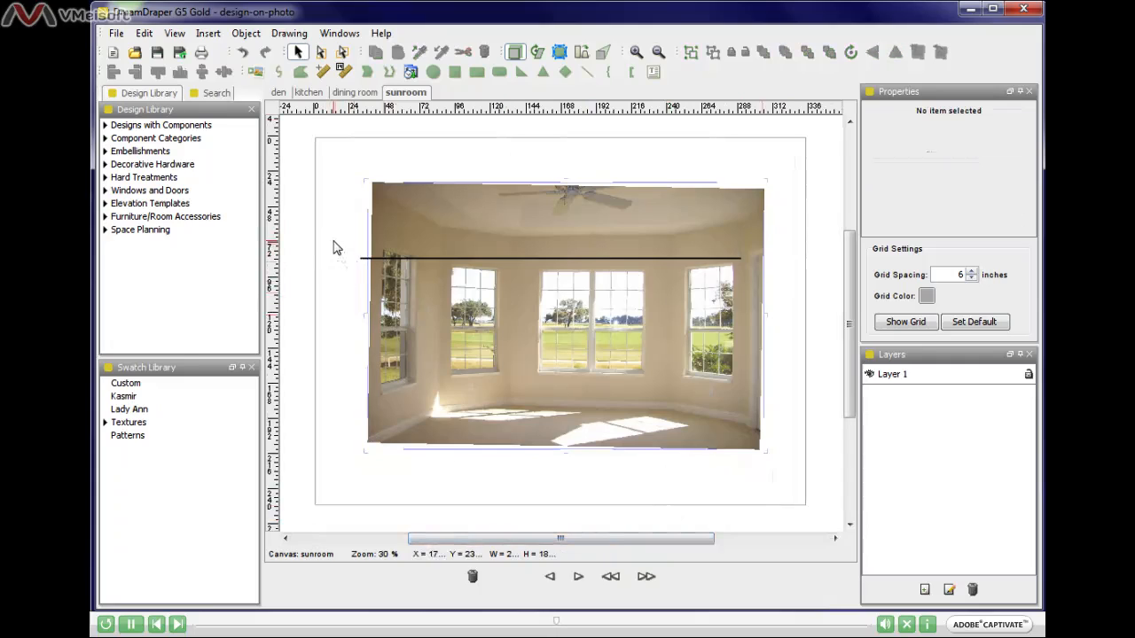
{"action": "left_click_drag", "start_coordinate": [315, 234], "coordinate": [804, 295]}
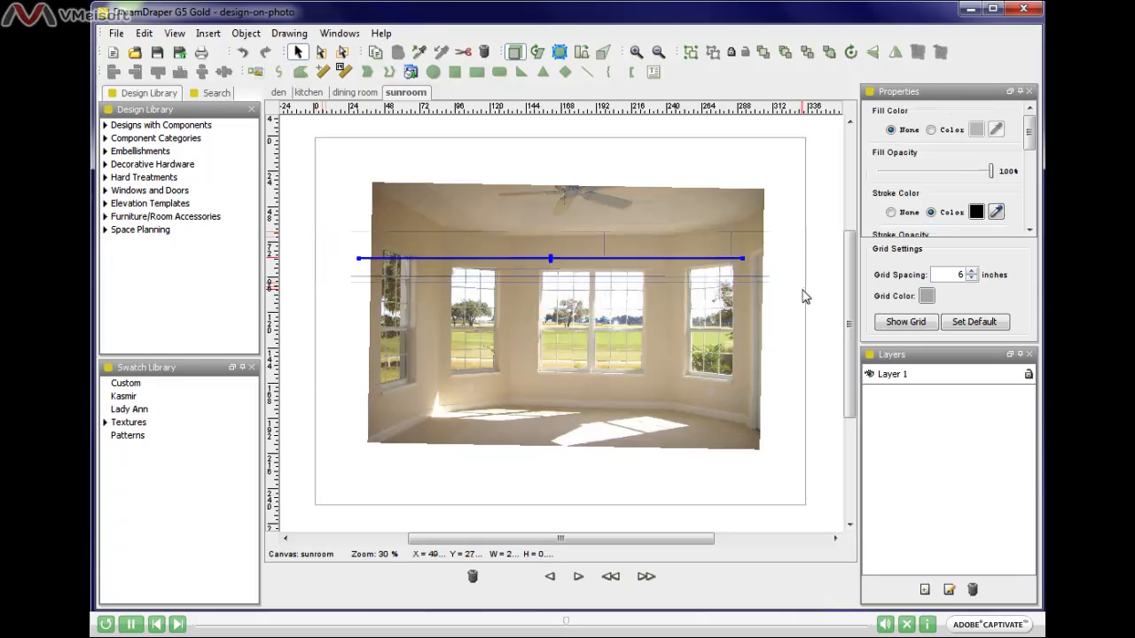
{"action": "key", "text": "Delete"}
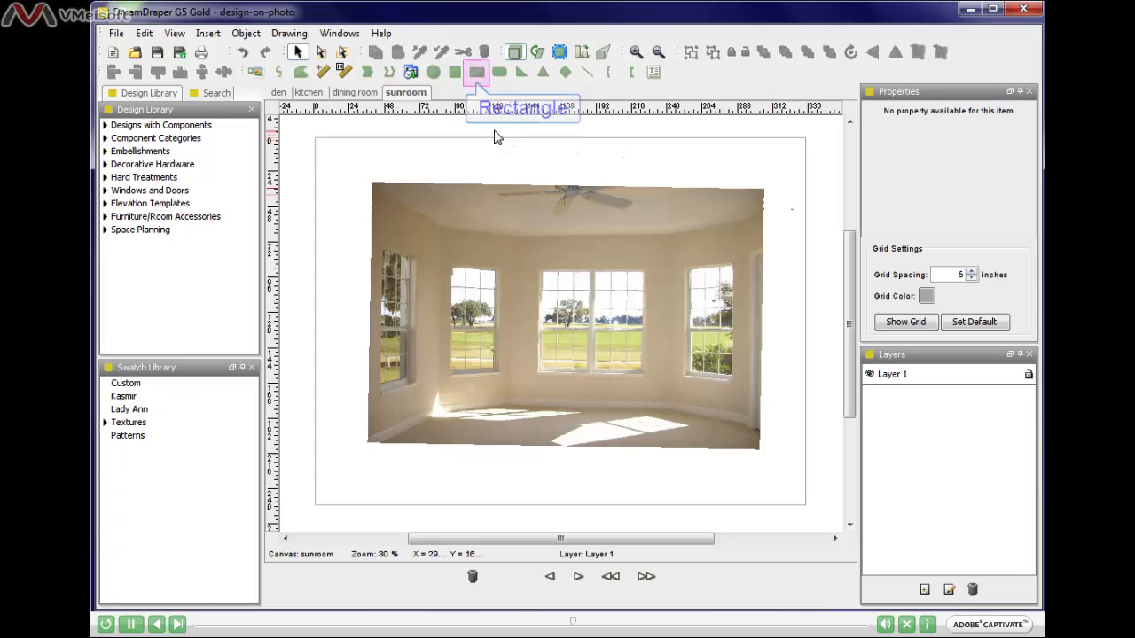
- Draw a long, narrow rectangle across the full width of the photo, covering its slanted top edge
{"action": "left_click", "coordinate": [477, 72]}
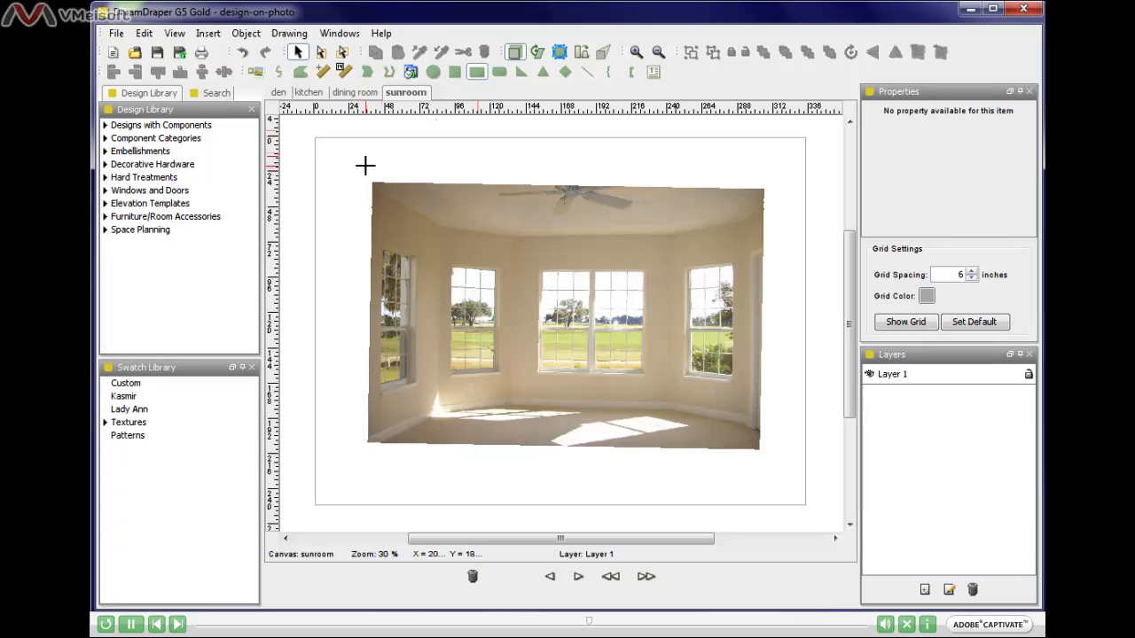
{"action": "mouse_move", "coordinate": [366, 166]}
{"action": "left_mouse_down"}
{"action": "mouse_move", "coordinate": [387, 190]}
{"action": "mouse_move", "coordinate": [772, 200]}
{"action": "left_mouse_up"}
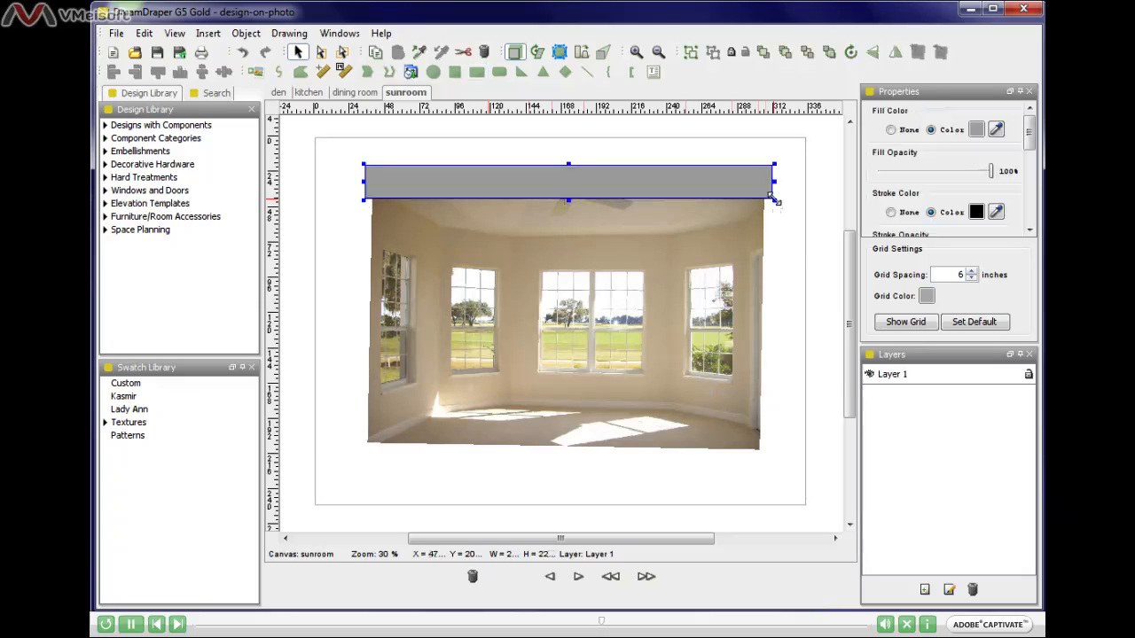
{"action": "left_click", "coordinate": [794, 247]}
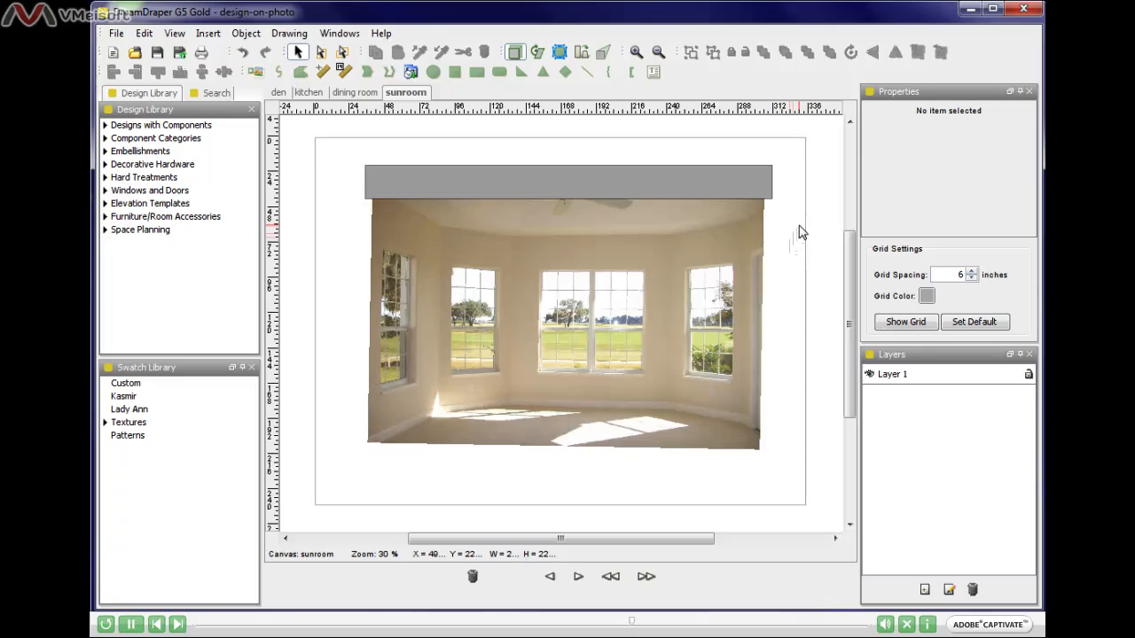
- Set the fill color of the rectangle over the photo's top edge to white
{"action": "left_click", "coordinate": [697, 185]}
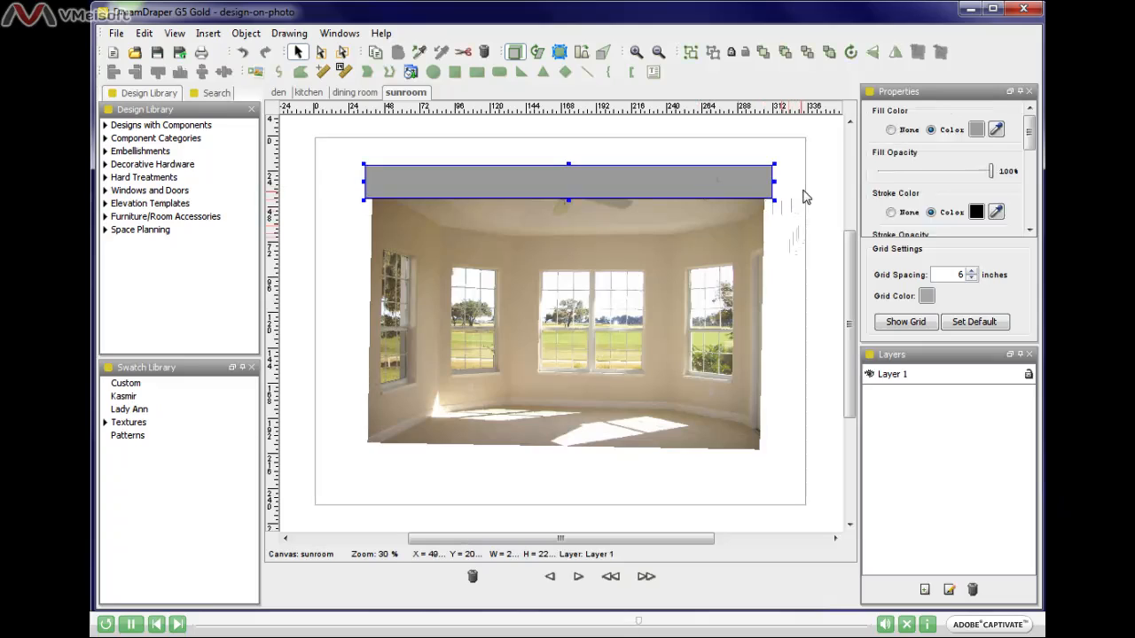
{"action": "left_click", "coordinate": [975, 131]}
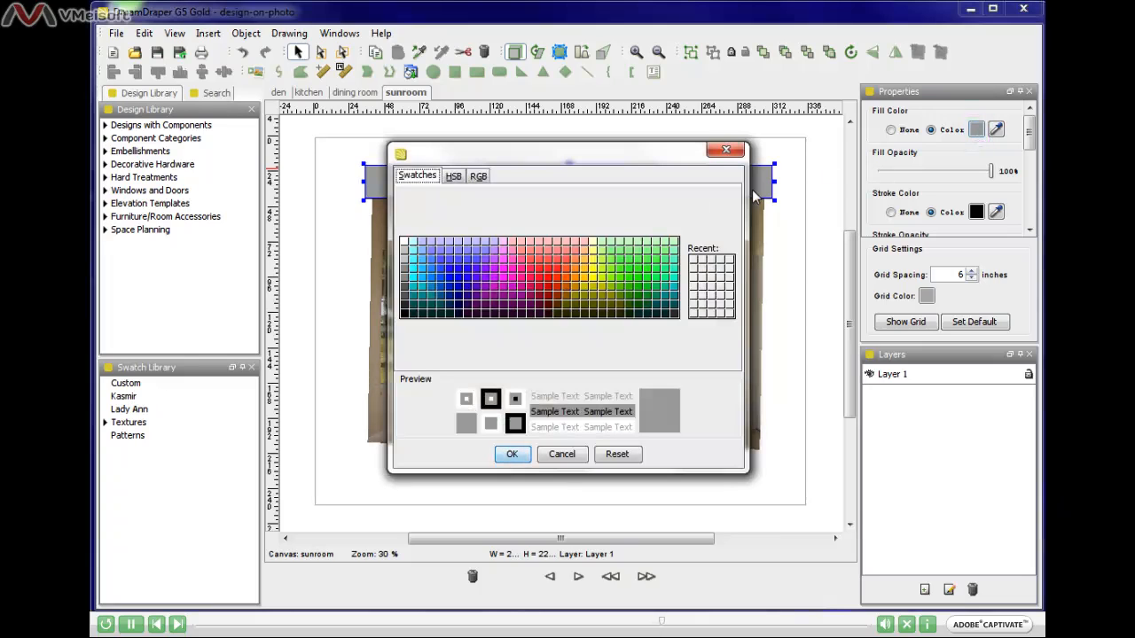
{"action": "left_click", "coordinate": [405, 248]}
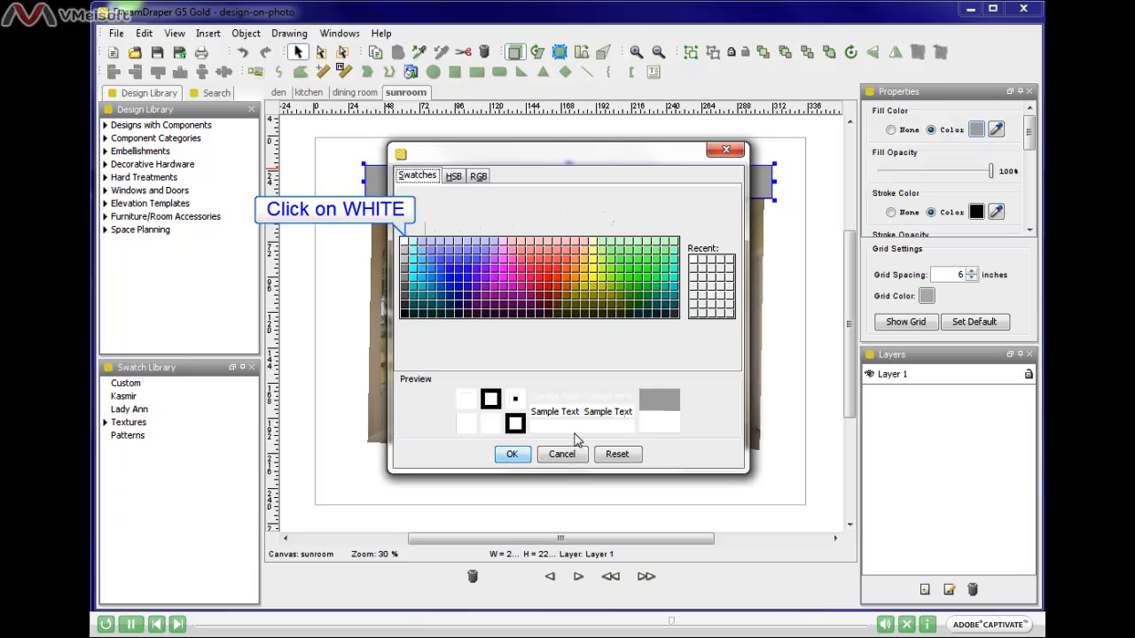
{"action": "left_click", "coordinate": [512, 455]}
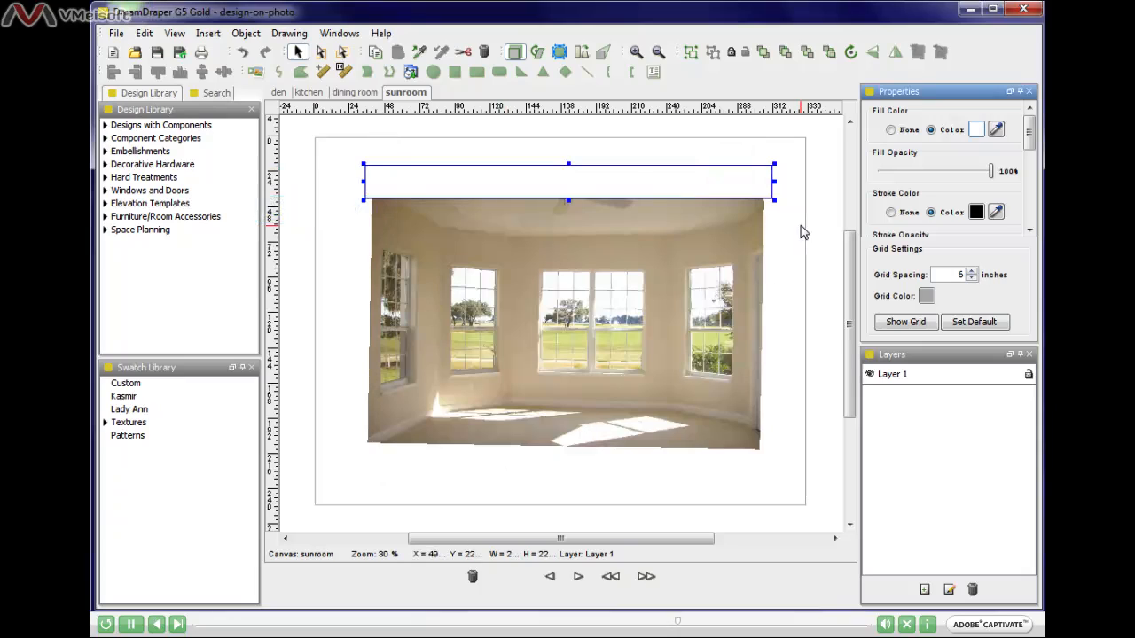
{"action": "left_click", "coordinate": [799, 232]}
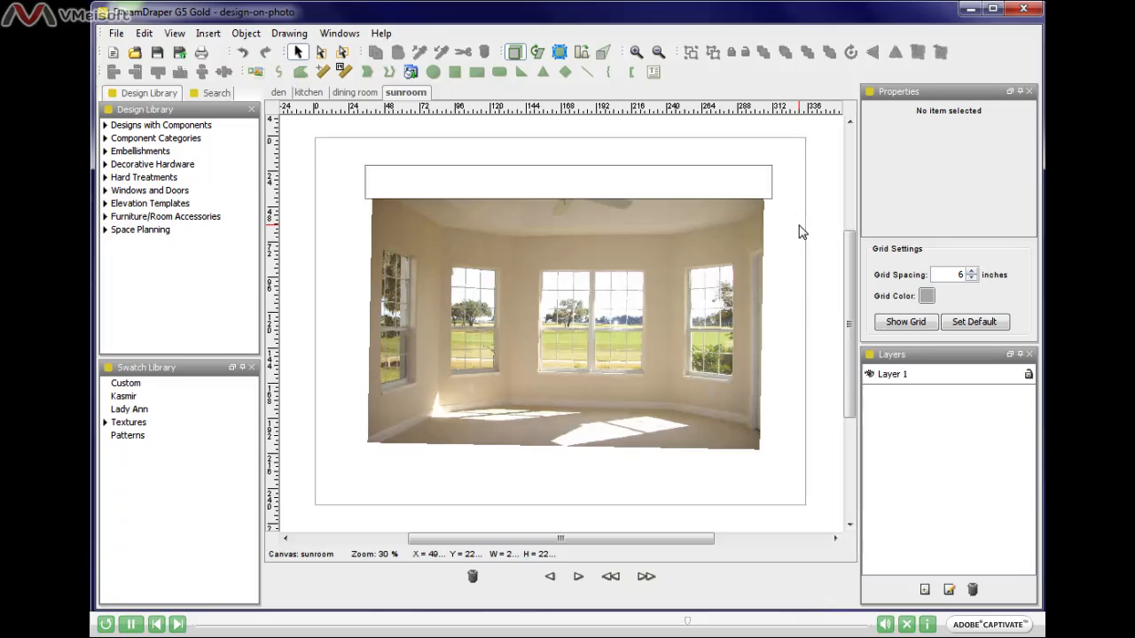
- Set the stroke color of the white rectangle over the photo's top edge to None
{"action": "left_click", "coordinate": [733, 186]}
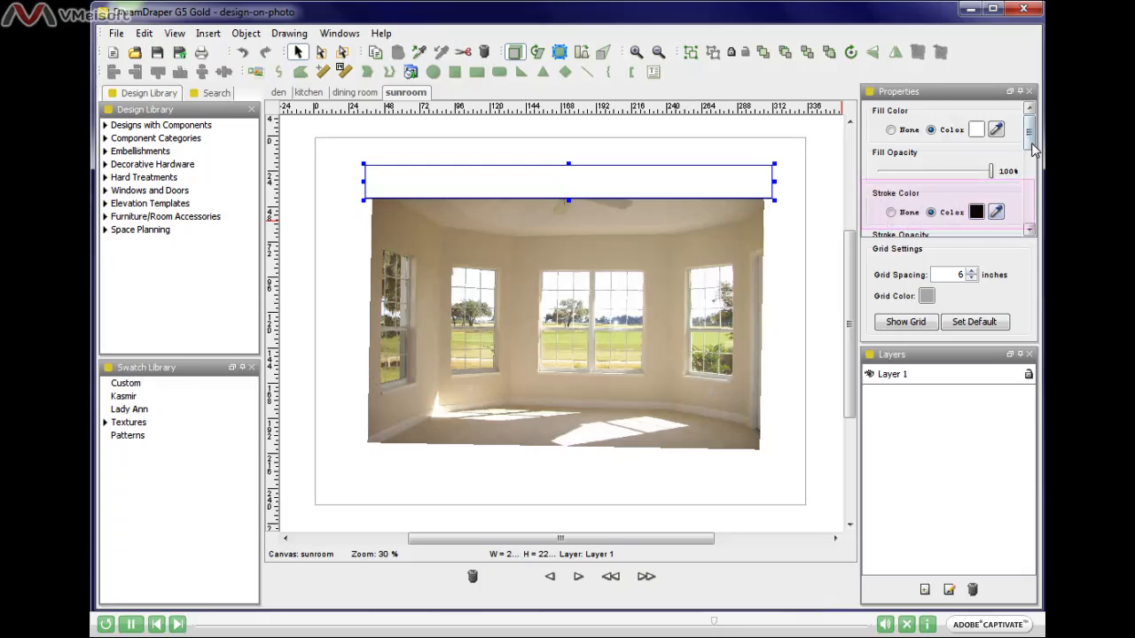
{"action": "left_click_drag", "start_coordinate": [1031, 144], "coordinate": [1030, 157]}
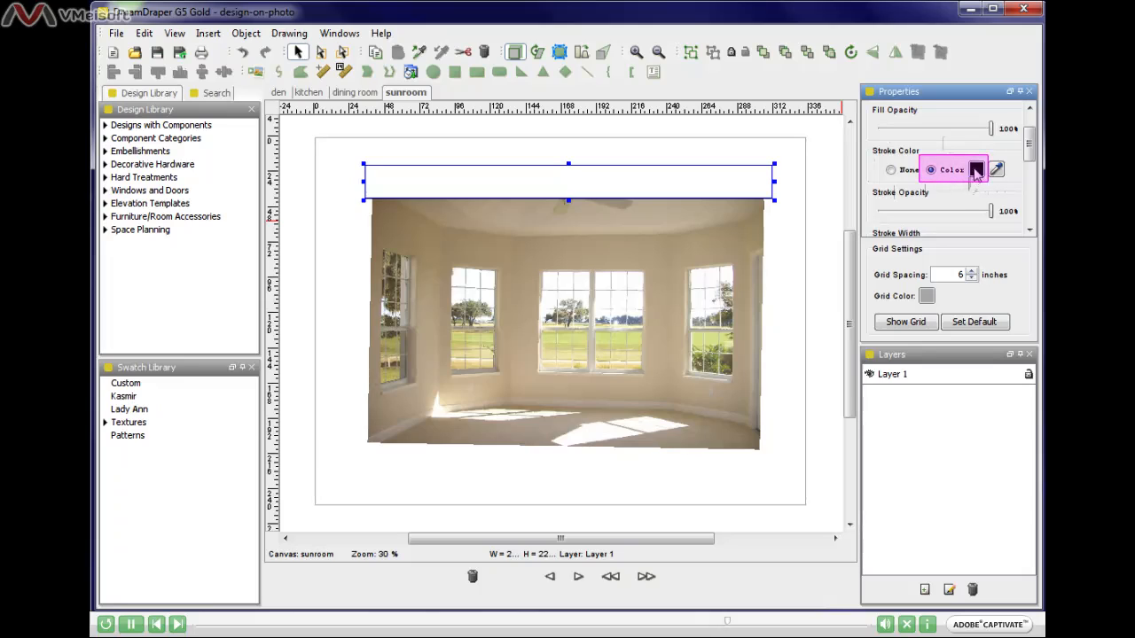
{"action": "left_click", "coordinate": [890, 170]}
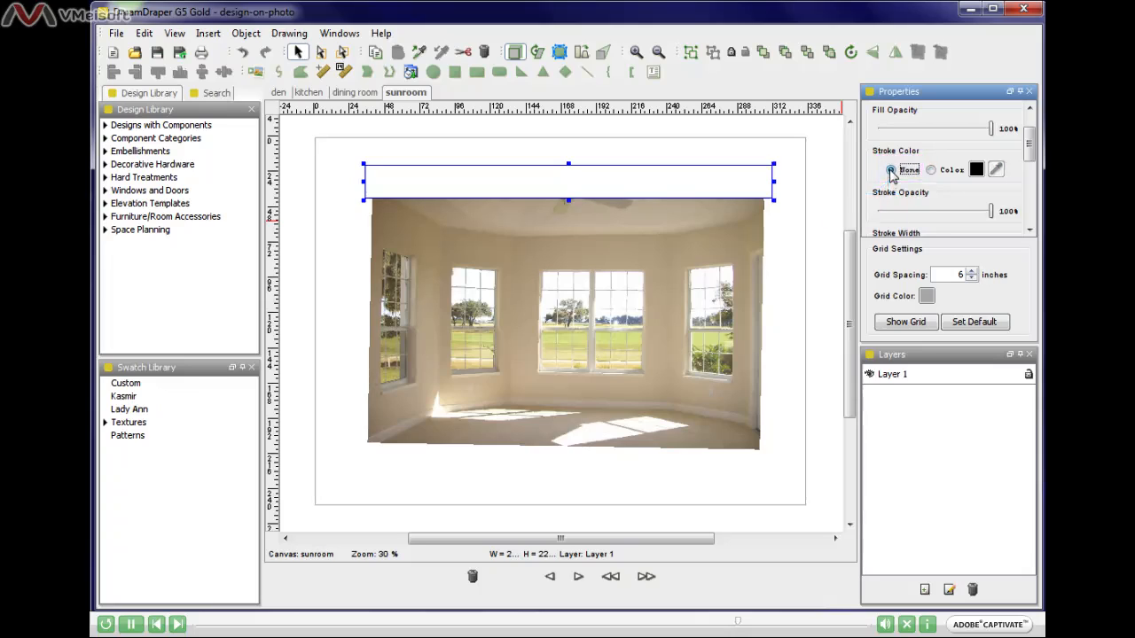
{"action": "left_click", "coordinate": [797, 233]}
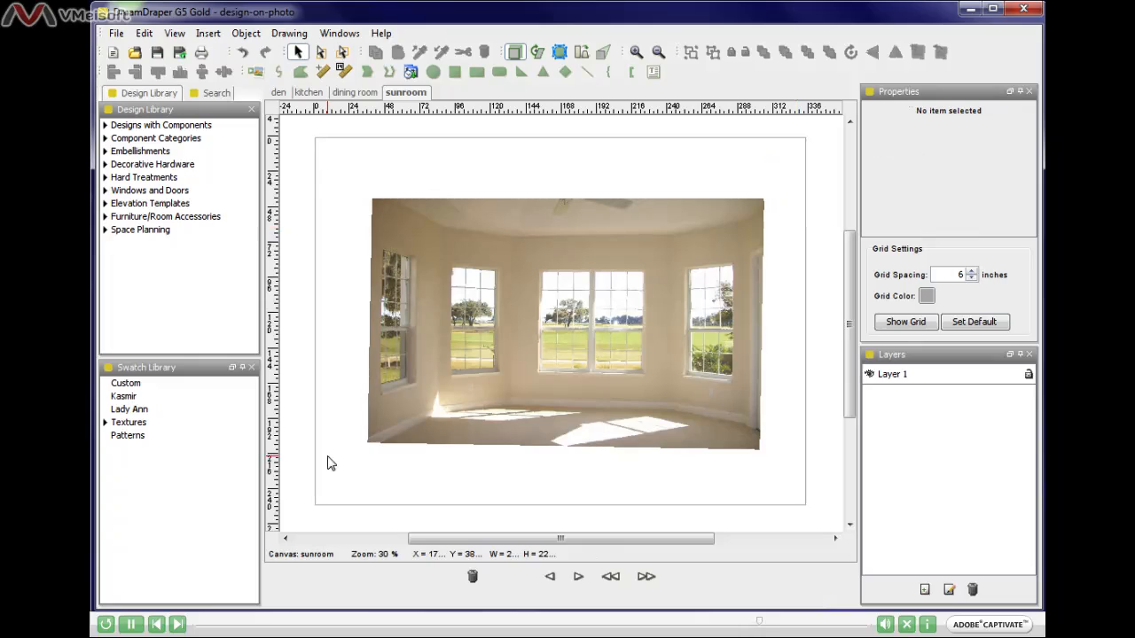
- Duplicate the white rectangle and place the copy over the photo's slanted bottom edge
{"action": "left_click", "coordinate": [584, 180]}
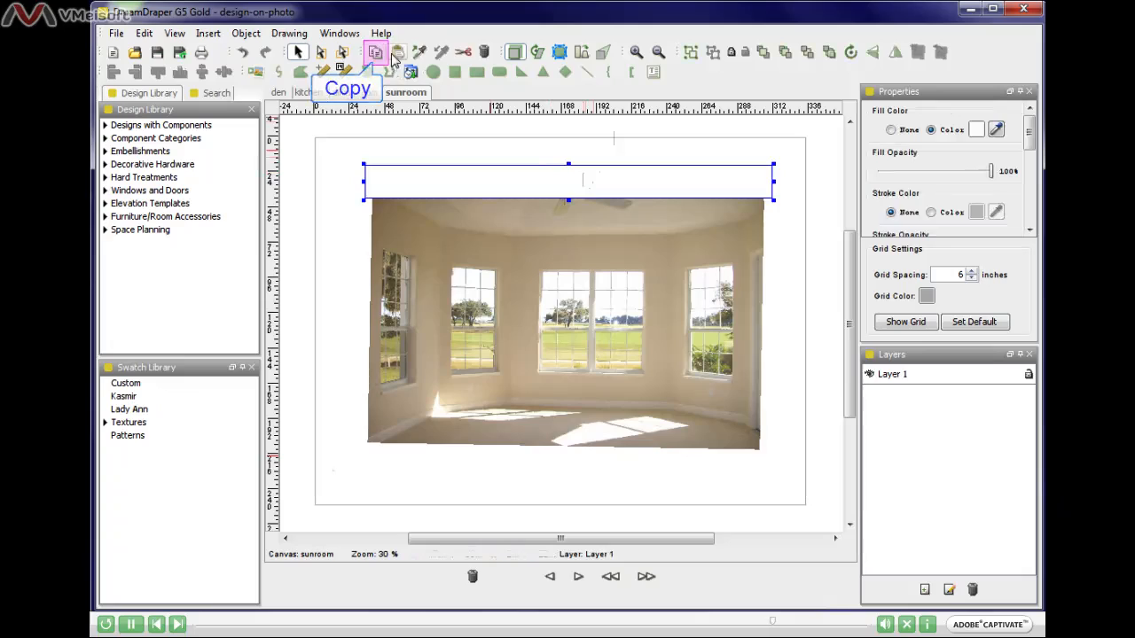
{"action": "left_click", "coordinate": [398, 51]}
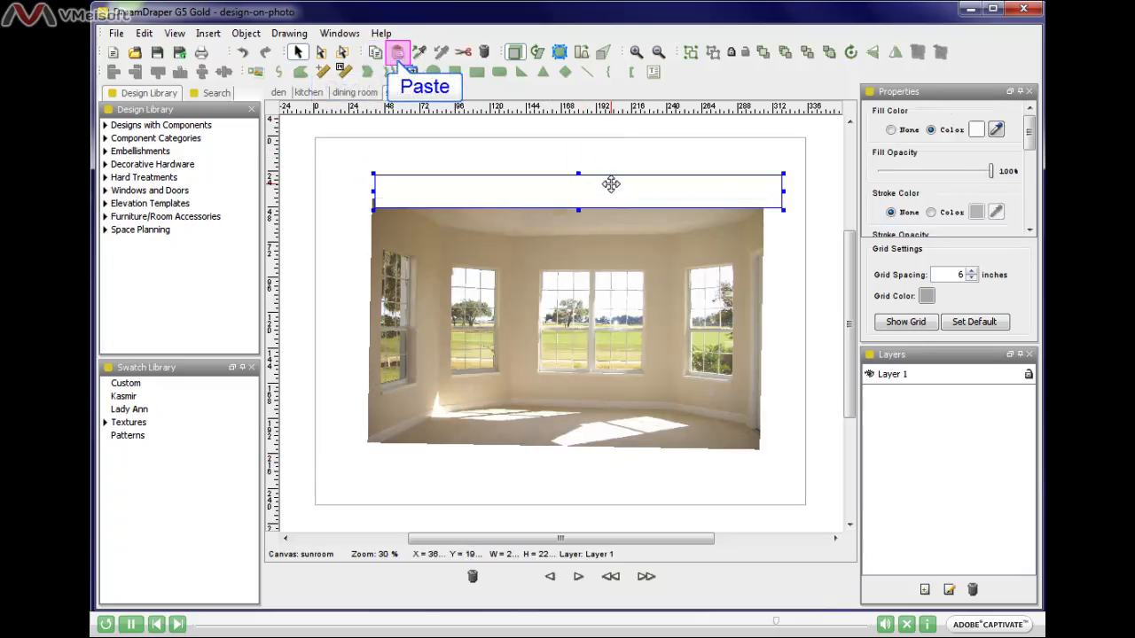
{"action": "left_click_drag", "start_coordinate": [611, 184], "coordinate": [599, 446]}
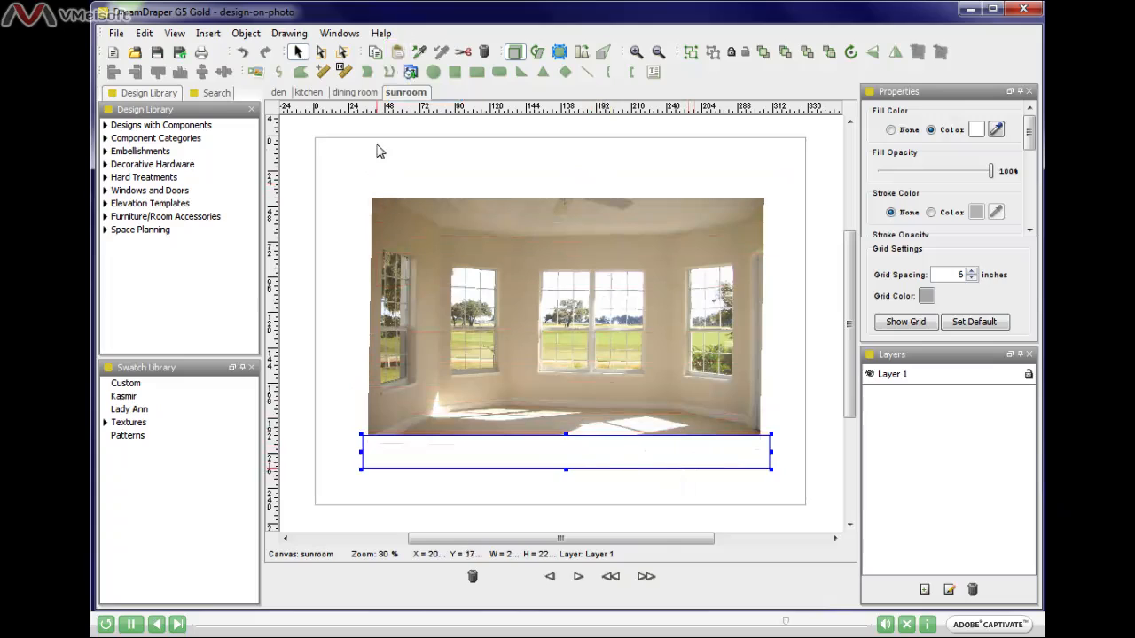
- Add another copy of the white rectangle, rotate it to vertical and place it over the photo's left edge
{"action": "left_click", "coordinate": [397, 52]}
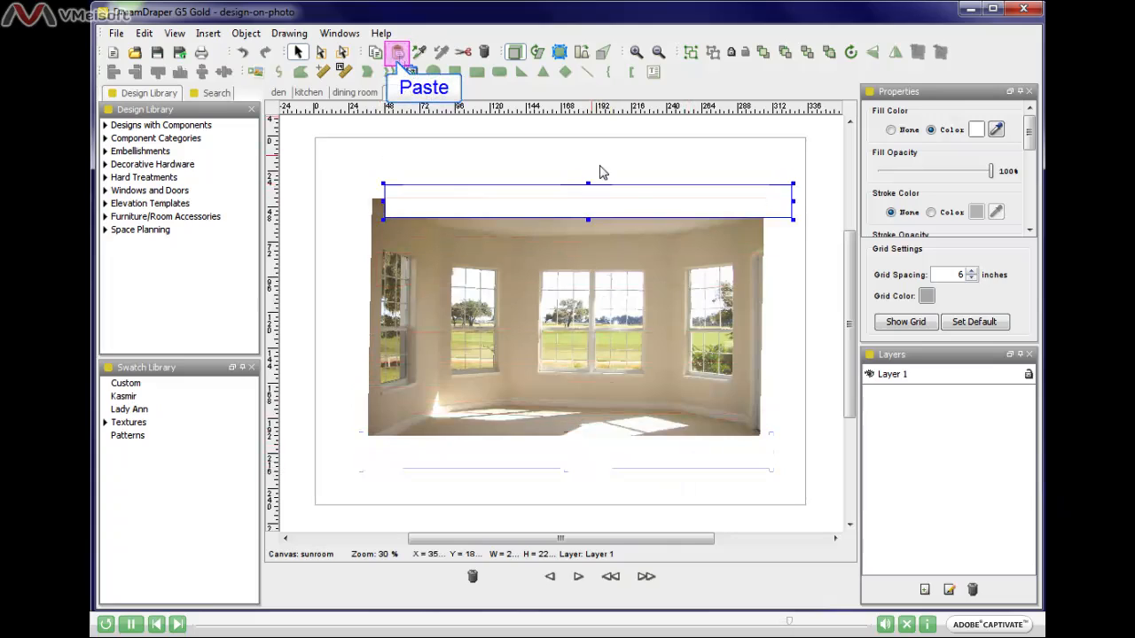
{"action": "left_click", "coordinate": [851, 55]}
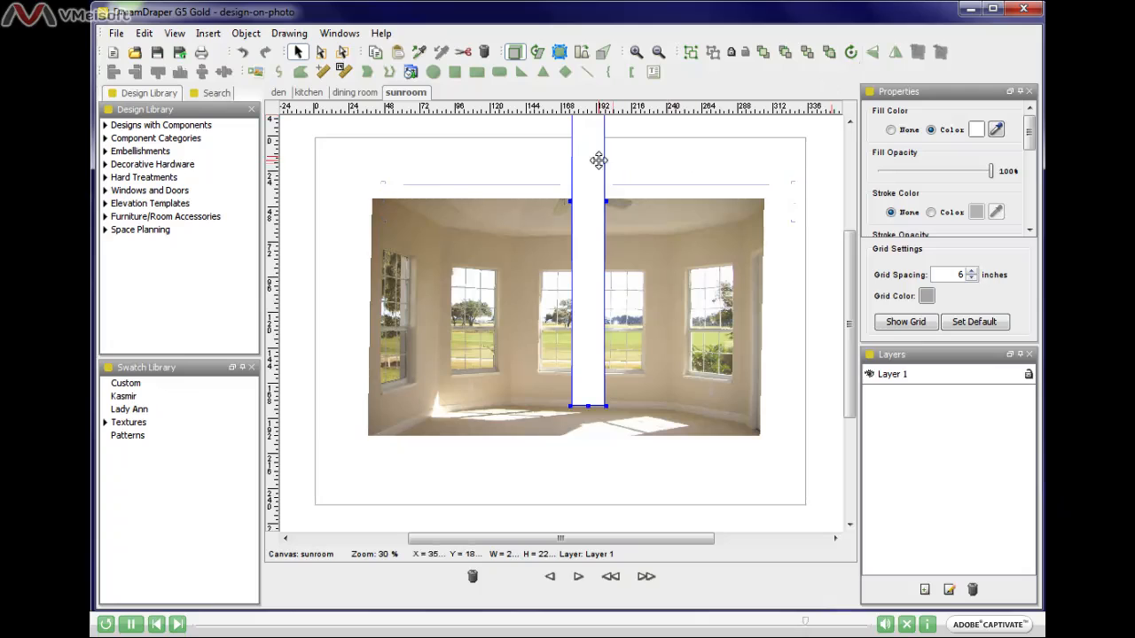
{"action": "left_click_drag", "start_coordinate": [599, 160], "coordinate": [362, 273]}
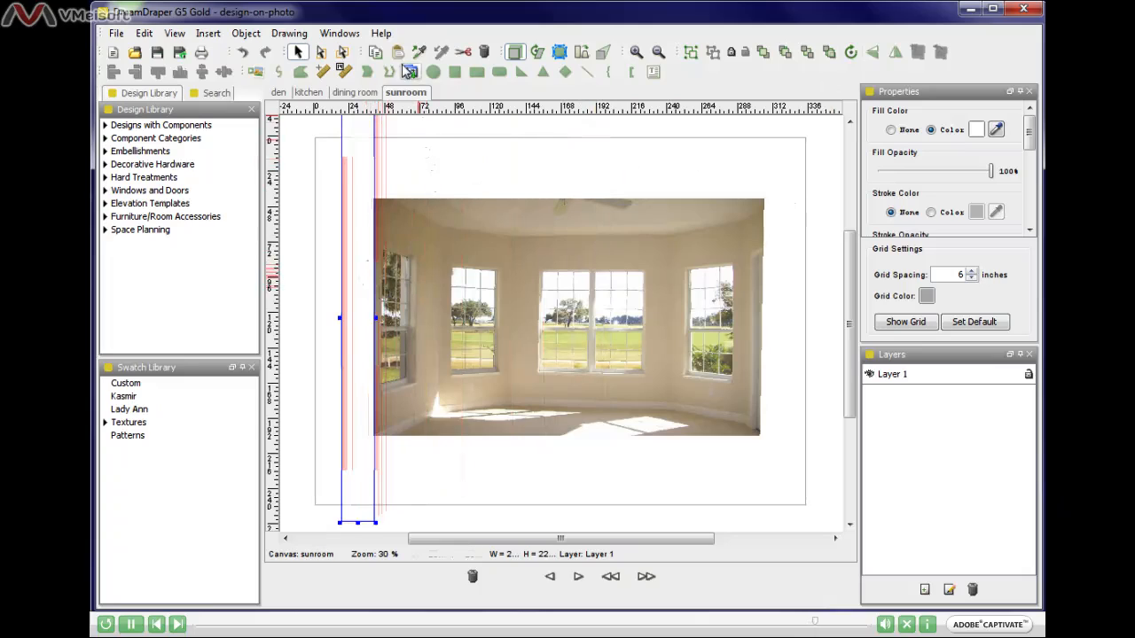
- Add one more copy of the white rectangle, rotate it to vertical and place it over the photo's right edge
{"action": "left_click", "coordinate": [398, 53]}
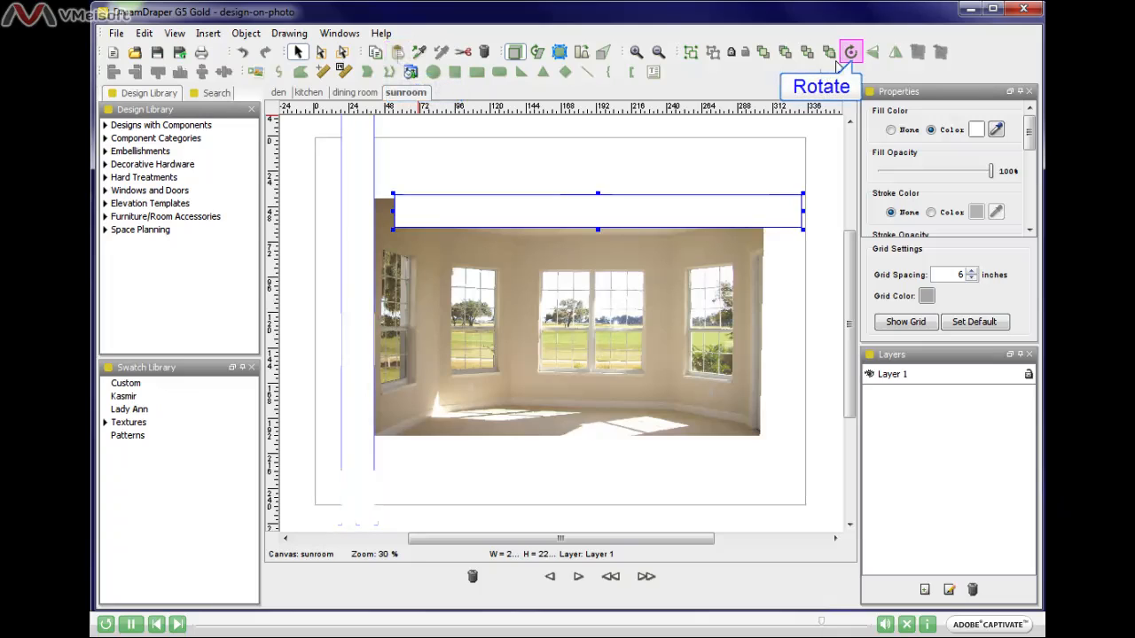
{"action": "left_click", "coordinate": [850, 54]}
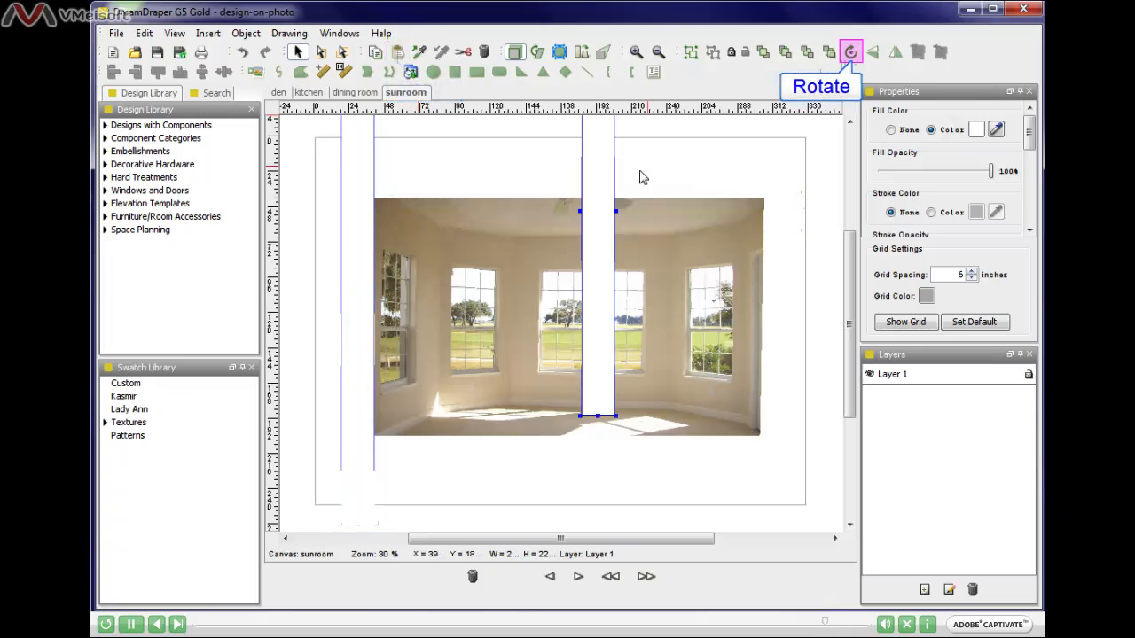
{"action": "left_click_drag", "start_coordinate": [600, 169], "coordinate": [775, 274]}
{"action": "left_click", "coordinate": [819, 284]}
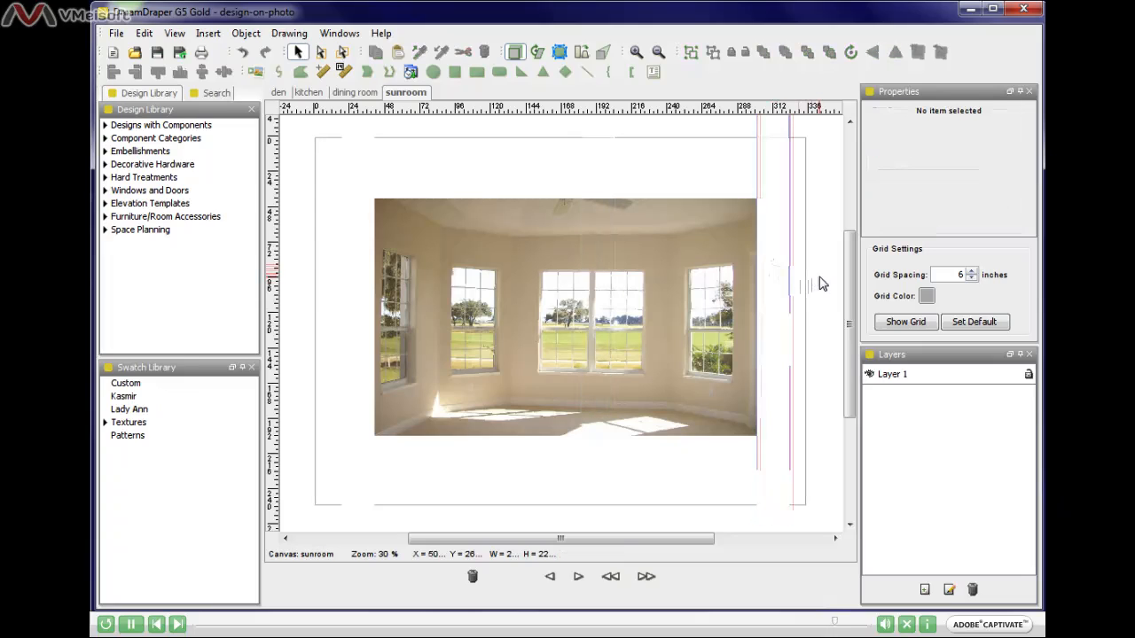